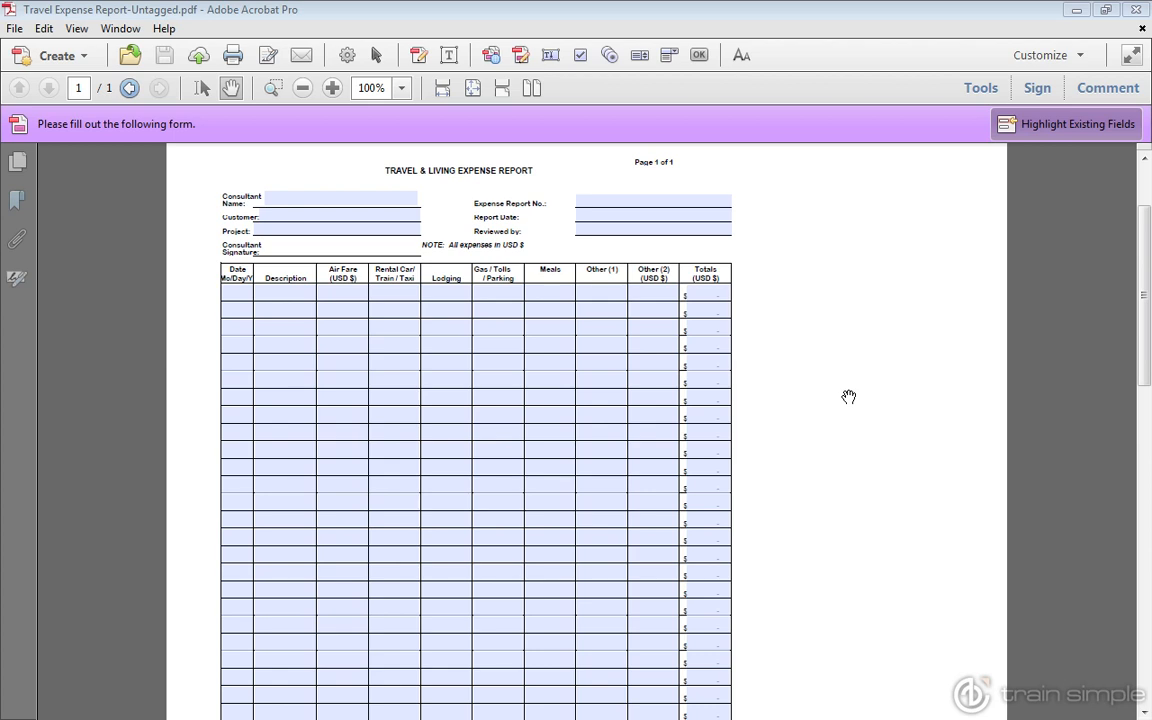
# - Look over the whole travel expense form and check in its document properties whether the PDF is tagged
pyautogui.moveTo(1145, 293); pyautogui.dragTo(1143, 585)
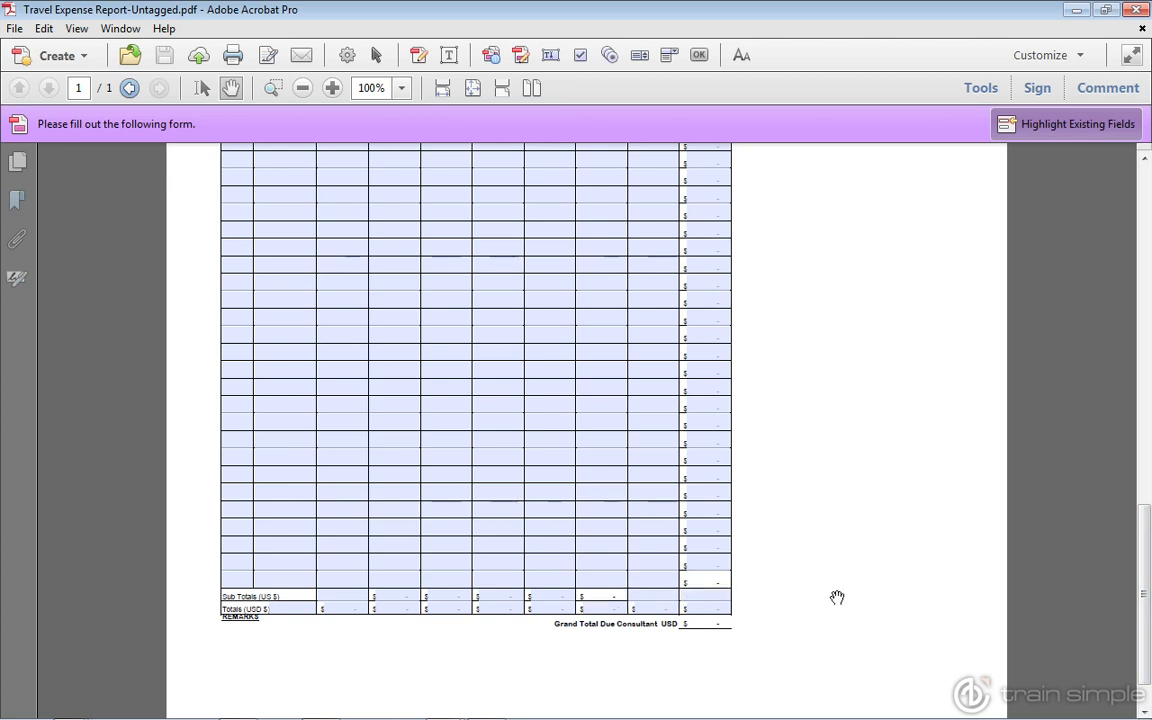
pyautogui.moveTo(1144, 540); pyautogui.dragTo(1140, 247)
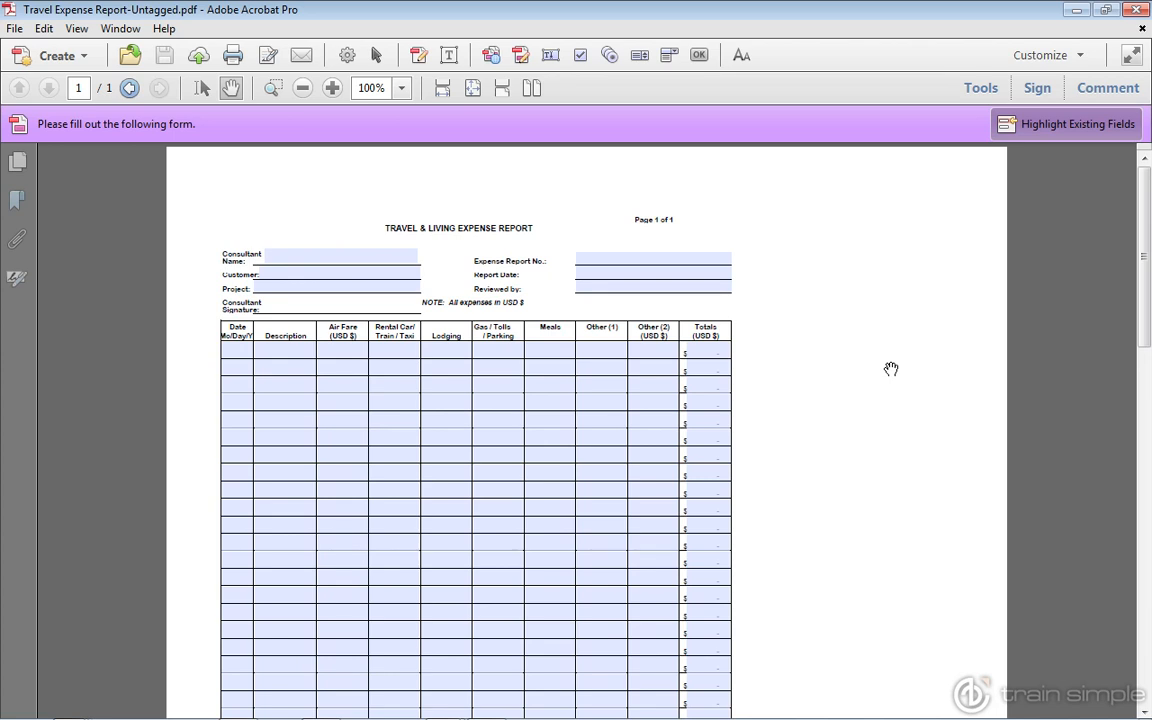
pyautogui.click(981, 88)
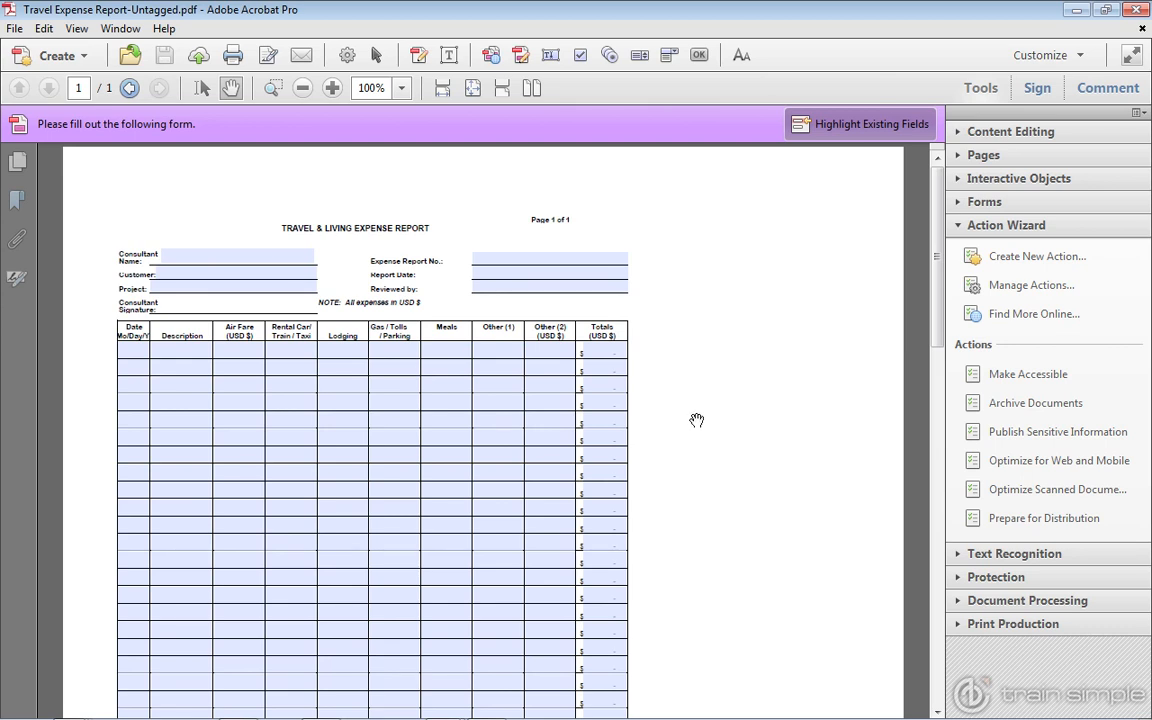
pyautogui.click(261, 272)
pyautogui.click(15, 30)
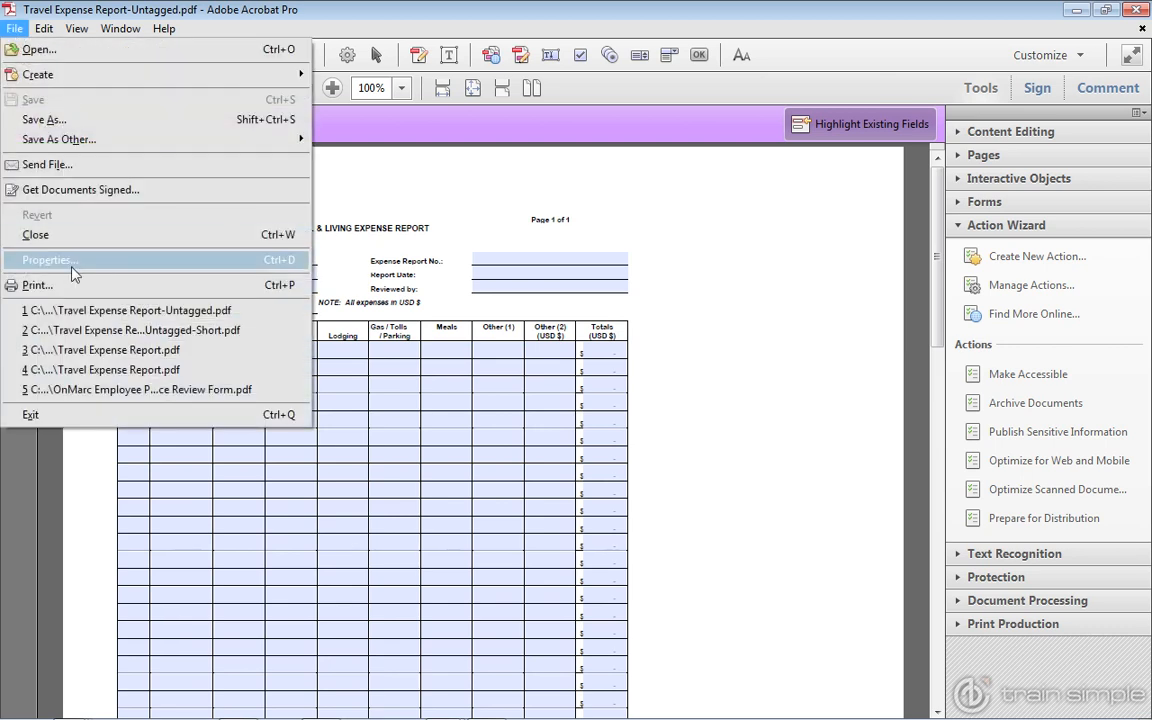
pyautogui.click(138, 260)
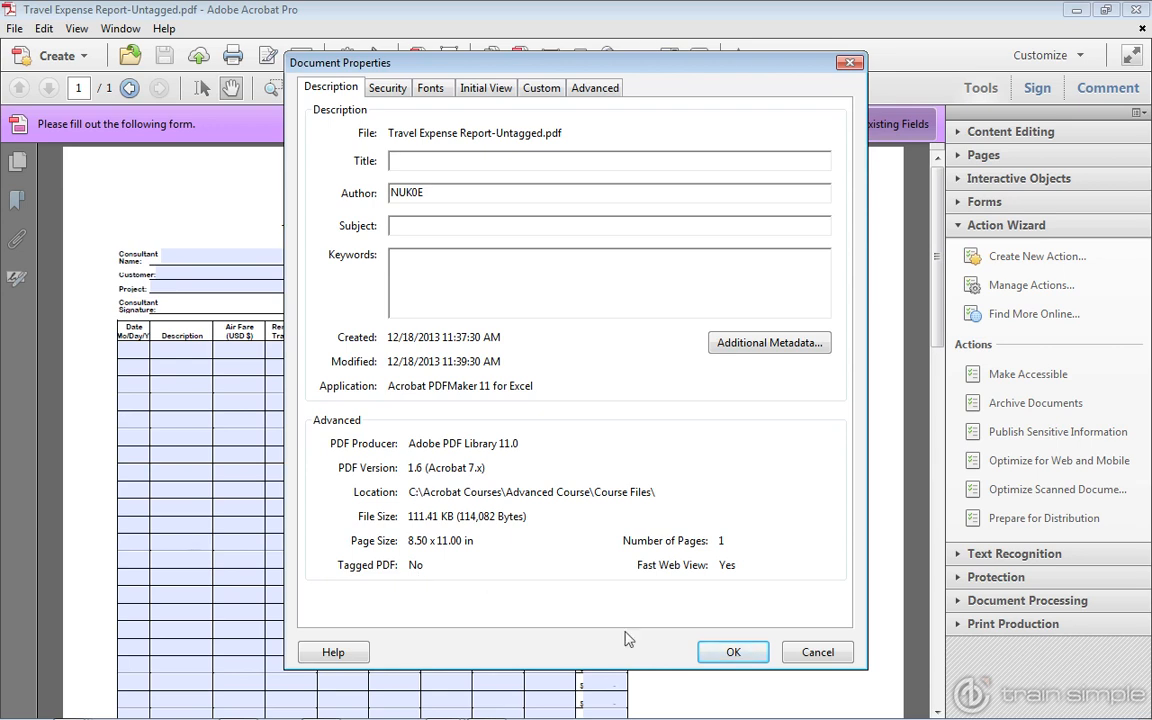
pyautogui.click(817, 652)
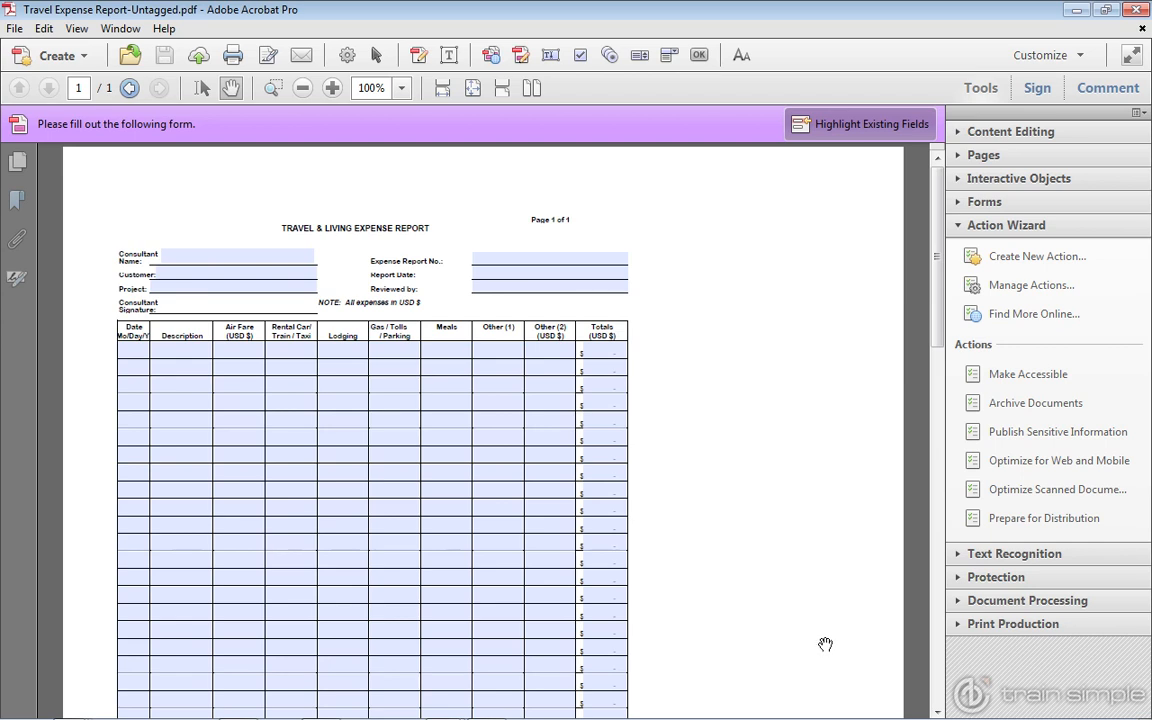
# - Start the Make Accessible action on the open travel expense report
pyautogui.click(1080, 379)
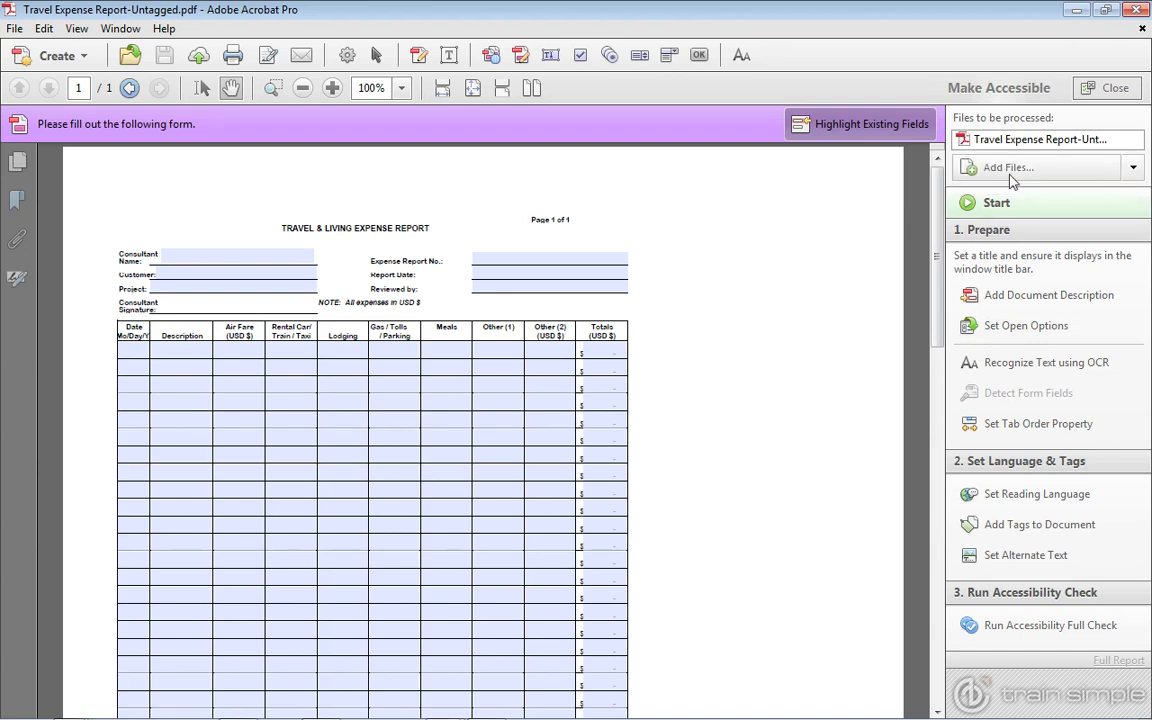
pyautogui.click(1025, 175)
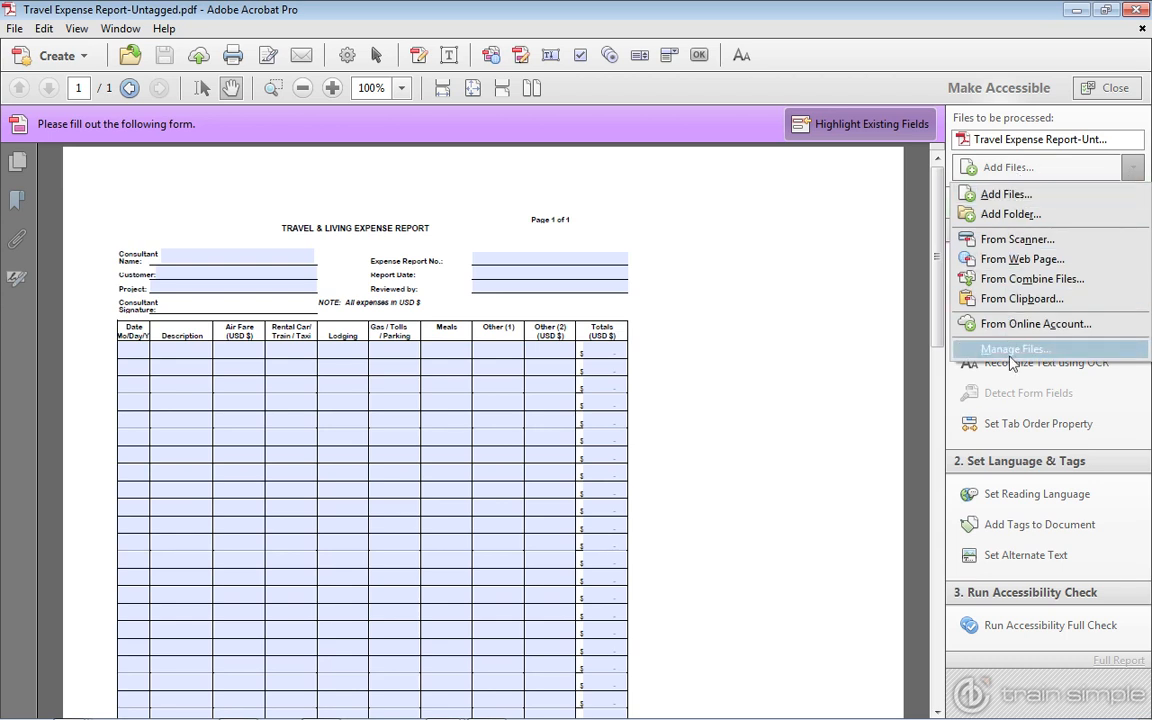
pyautogui.click(815, 253)
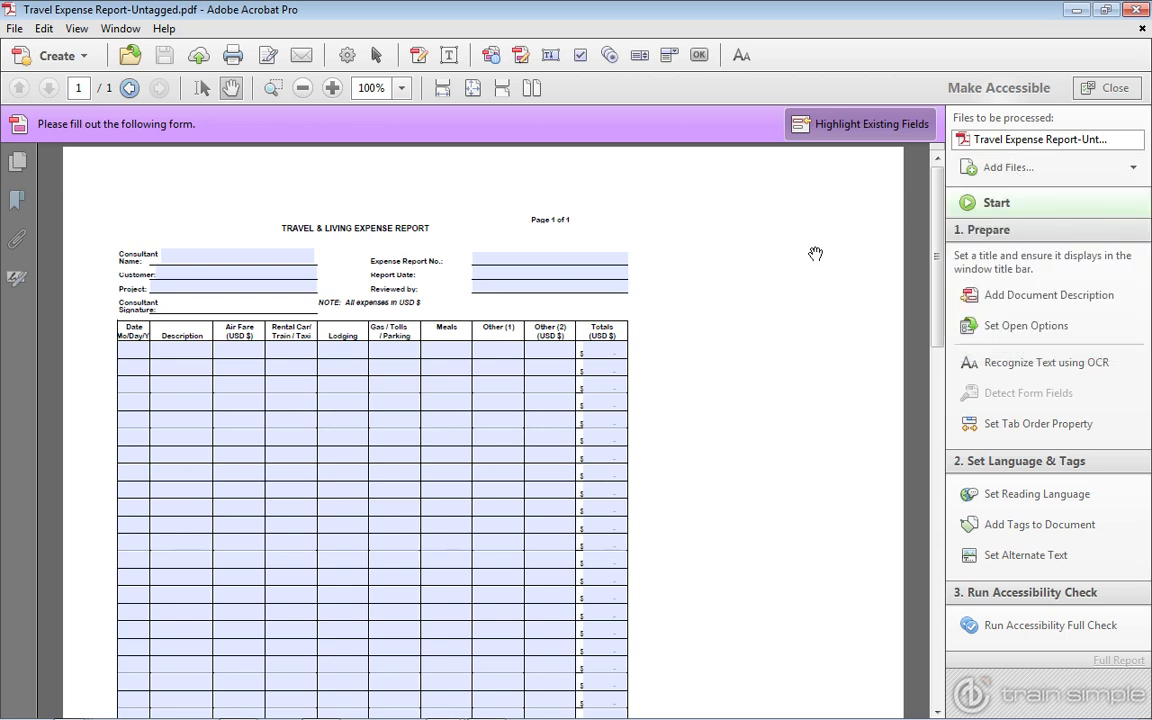
pyautogui.click(1020, 206)
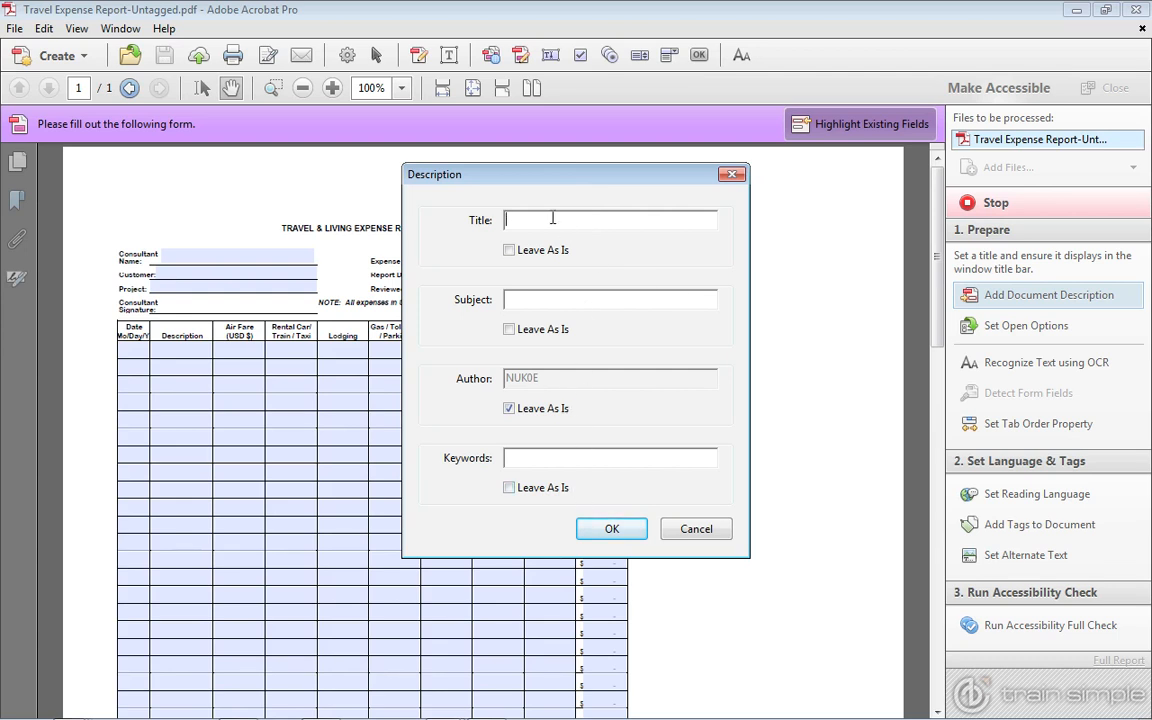
# - Set the document description to title Travel Expense Report, subject Expenses and keywords Travel,Expenses, leaving the author as is
pyautogui.write('Travel Expense Report')
pyautogui.press('Tab')
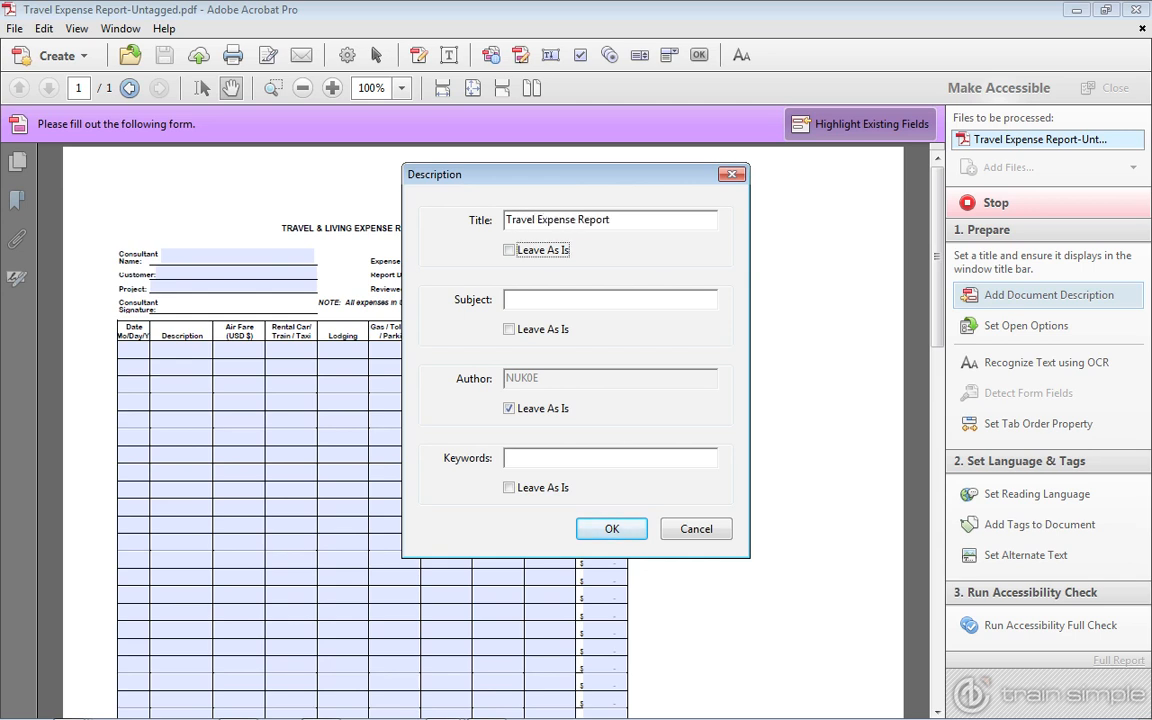
pyautogui.press('Tab')
pyautogui.write('Expense')
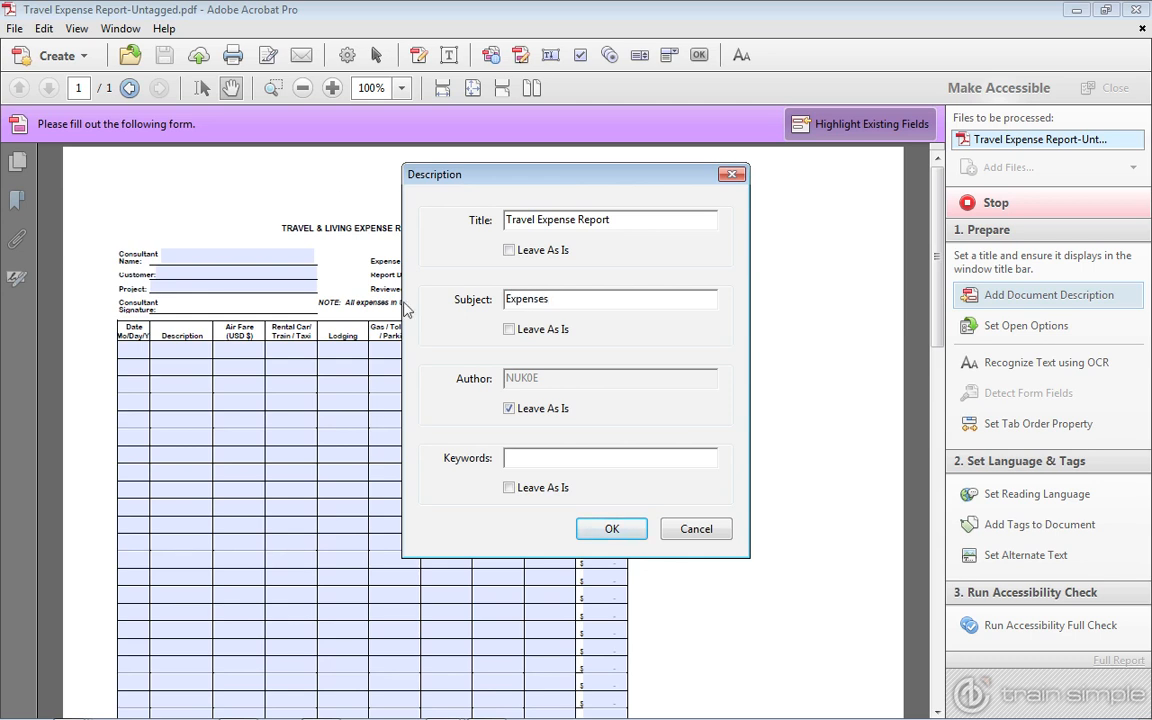
pyautogui.click(535, 461)
pyautogui.write('Travel,Expenses')
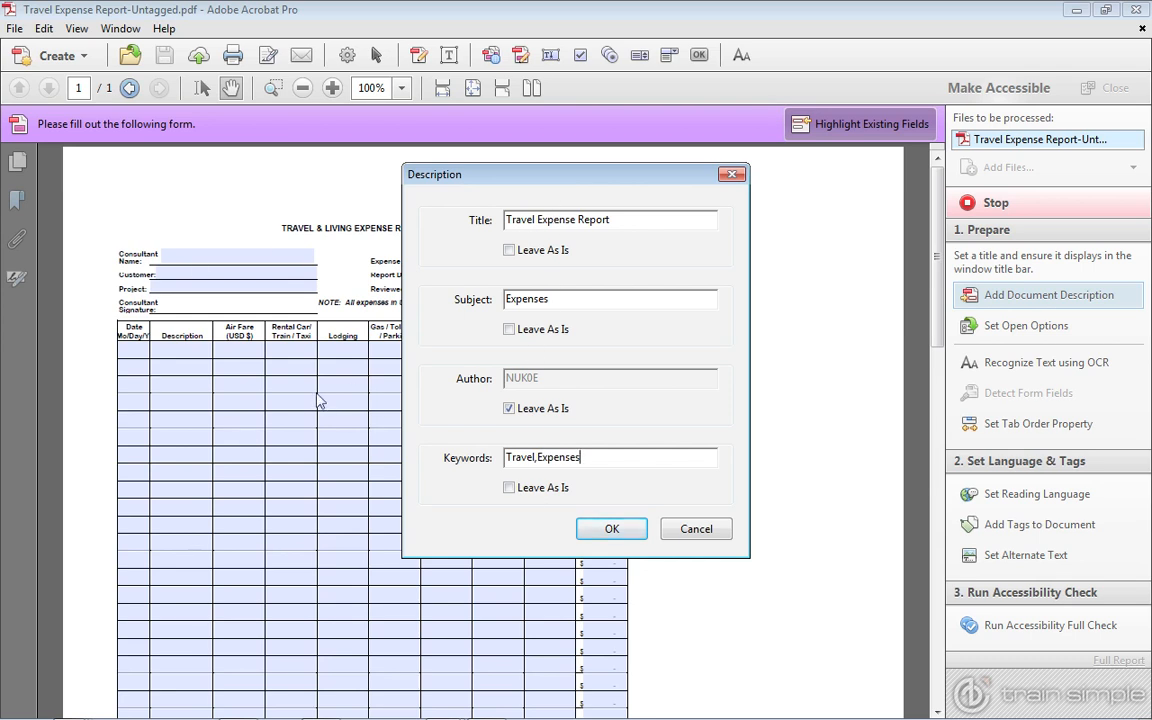
pyautogui.click(612, 530)
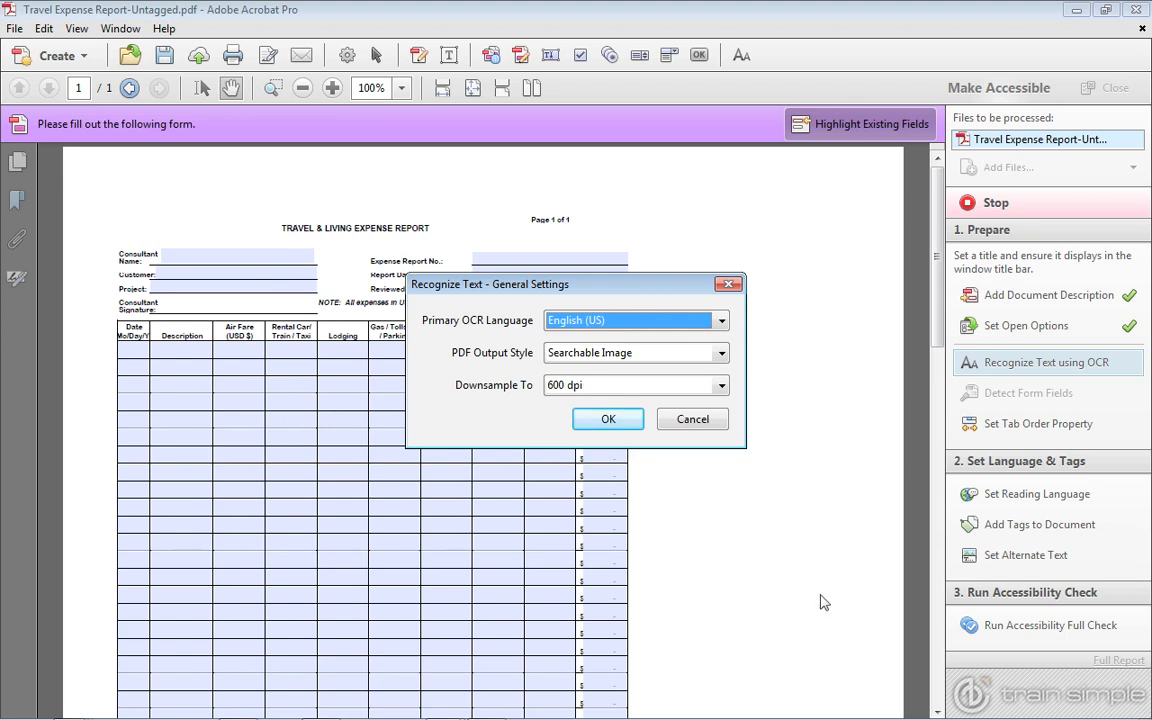
# - Recognize text in English (US) as Searchable Image at 600 dpi and set the reading language to English
pyautogui.click(720, 356)
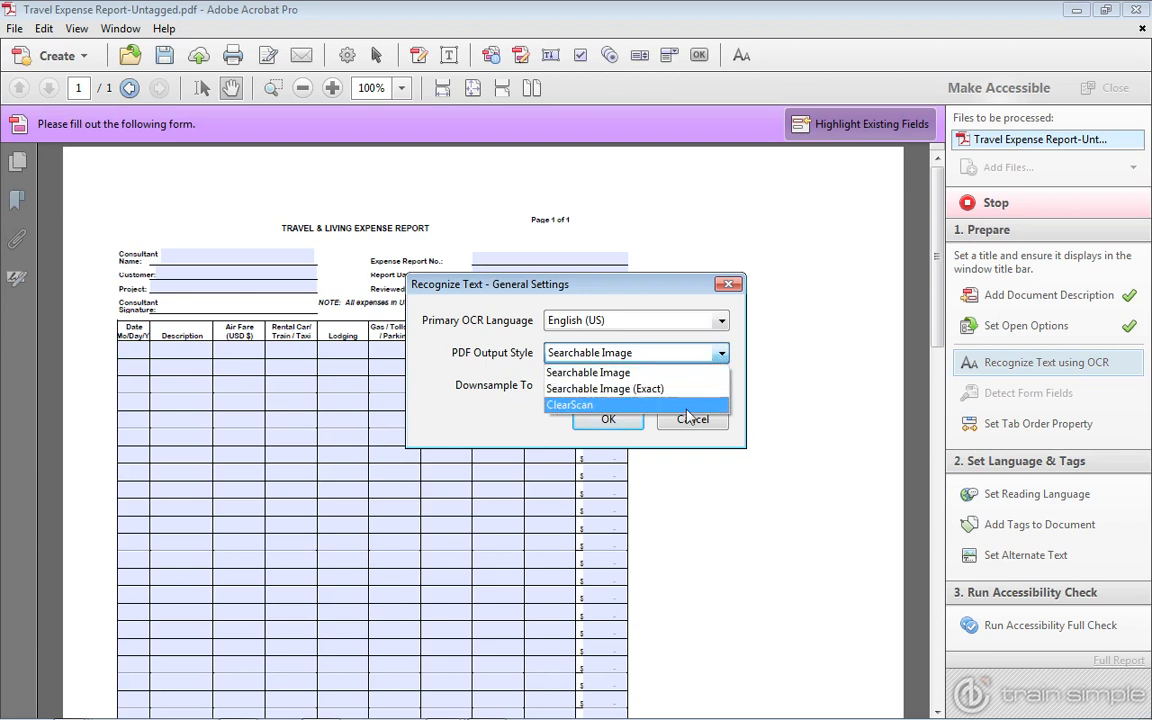
pyautogui.click(618, 373)
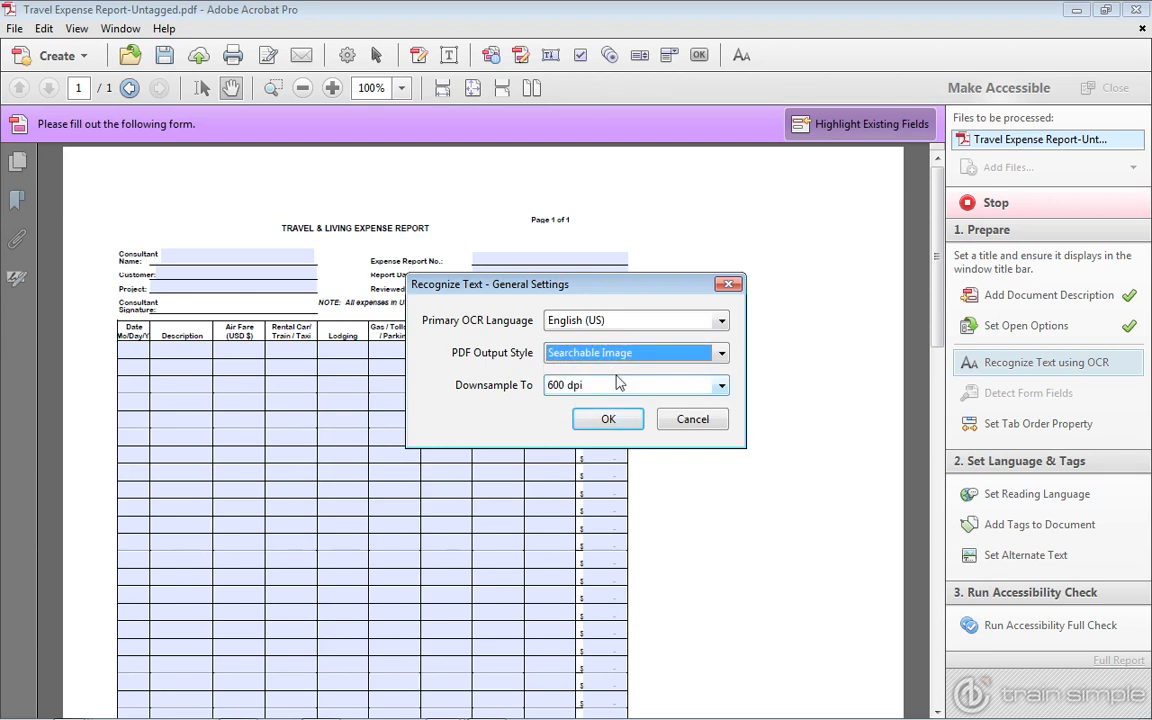
pyautogui.click(609, 419)
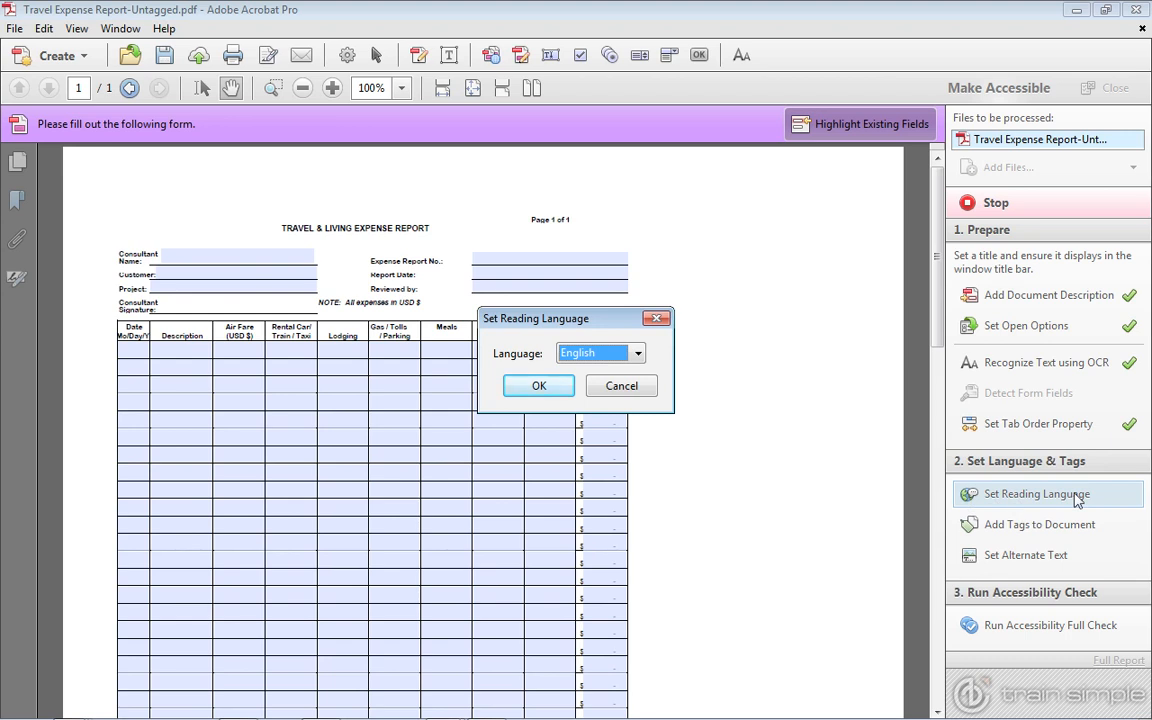
pyautogui.click(533, 389)
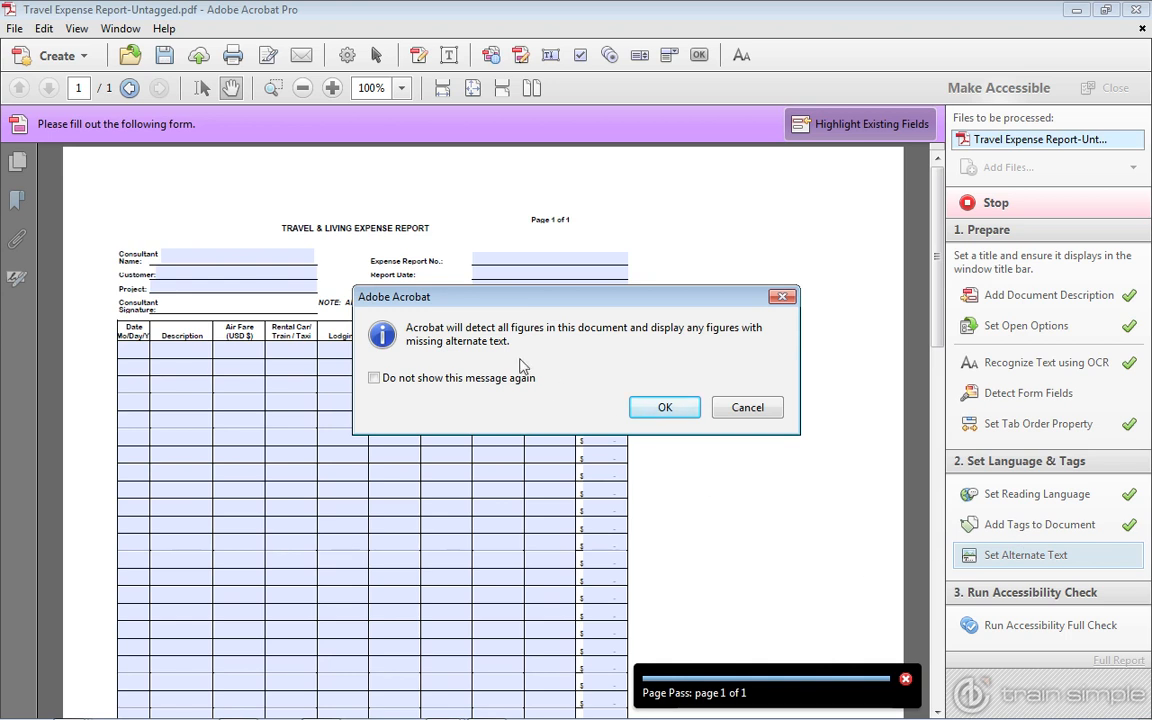
# - Detect figures with missing alternate text and run the full accessibility check with a report on all pages
pyautogui.click(665, 407)
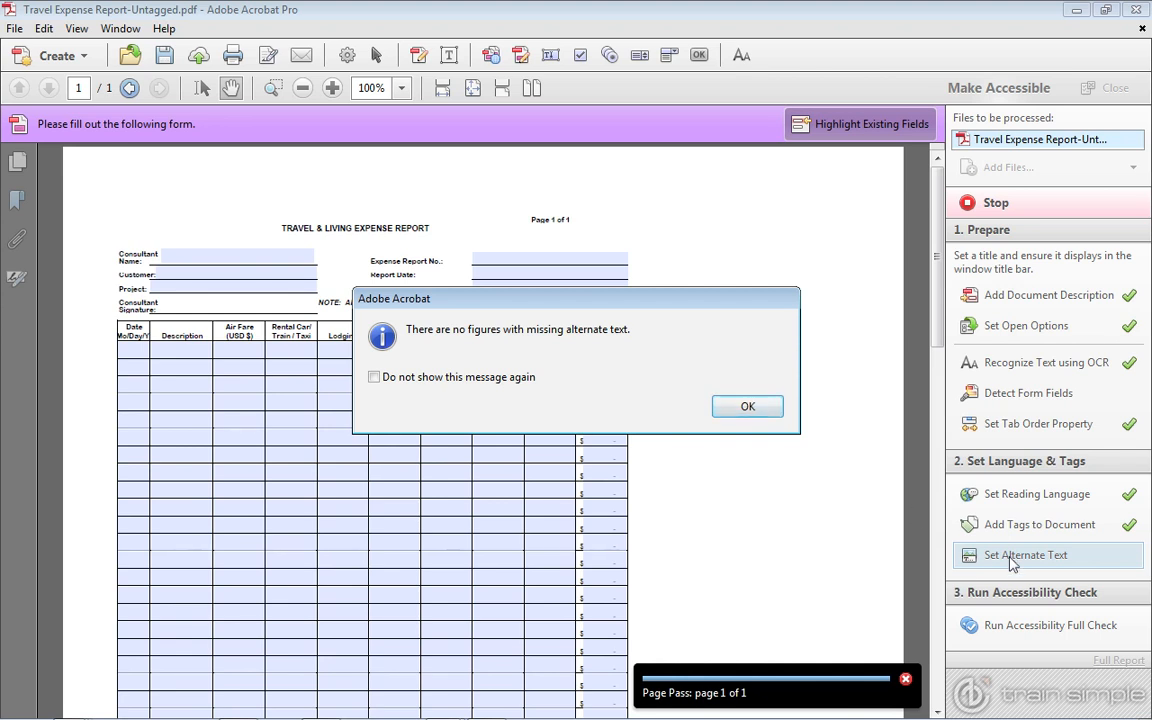
pyautogui.click(748, 406)
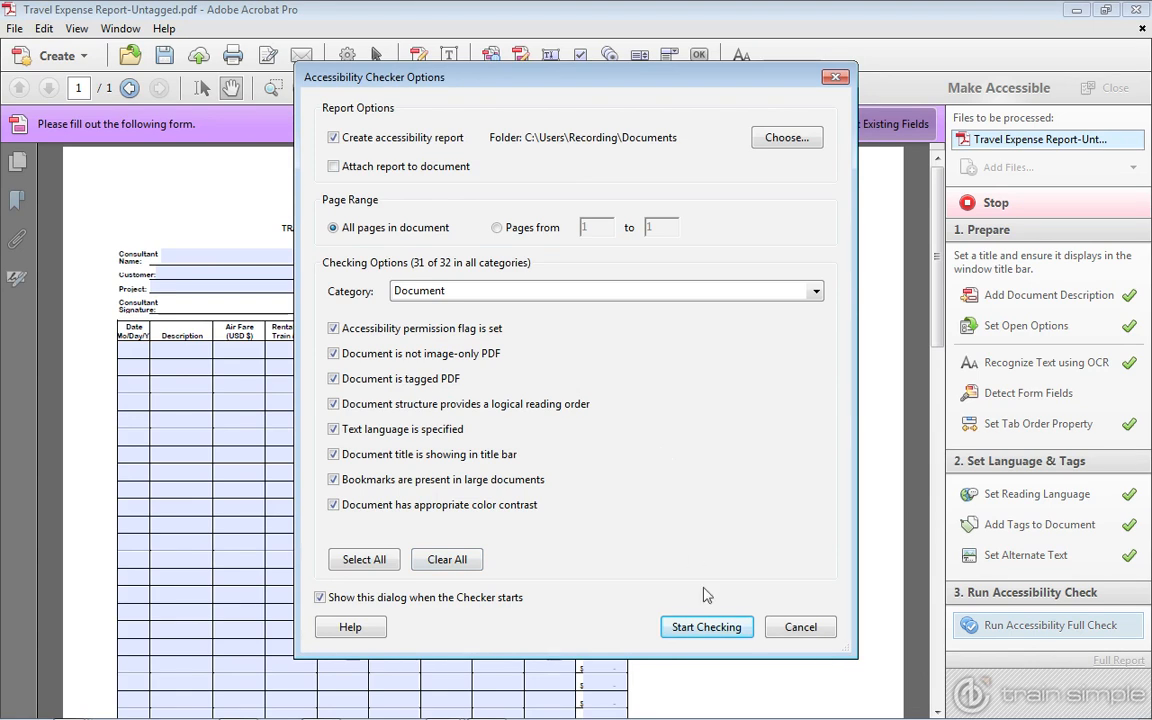
pyautogui.click(706, 627)
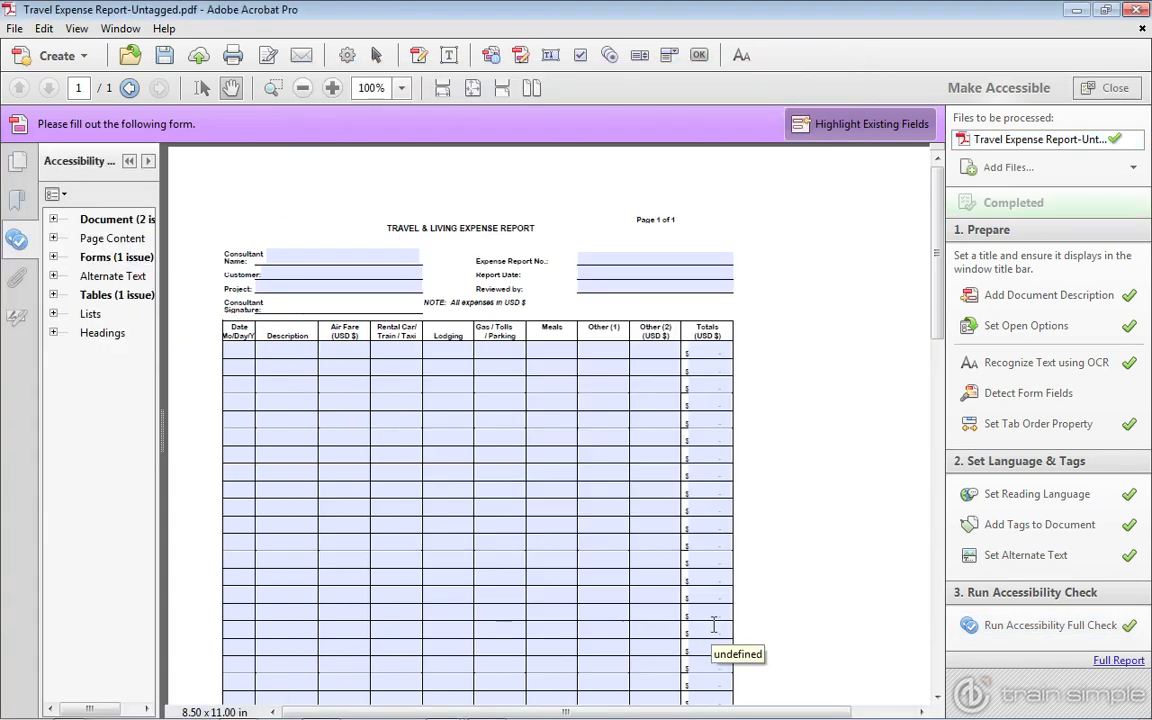
# - Expand the Document category of the accessibility results and widen the list to read its entries
pyautogui.moveTo(160, 441); pyautogui.dragTo(222, 438)
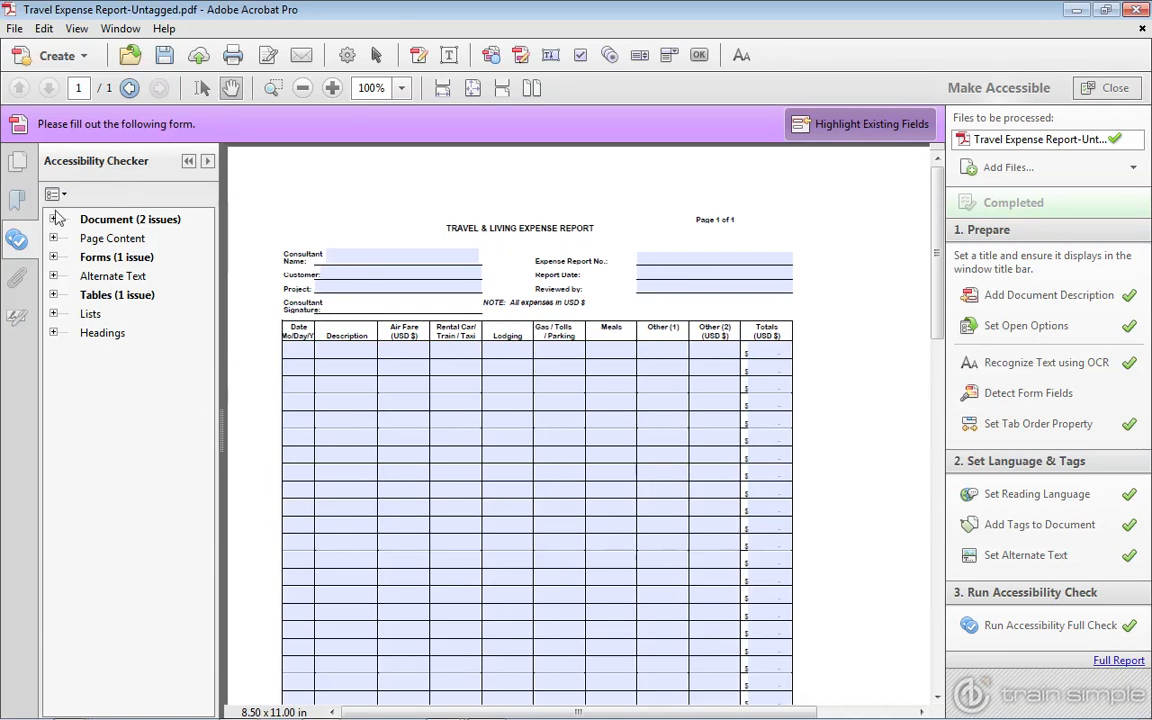
pyautogui.click(54, 220)
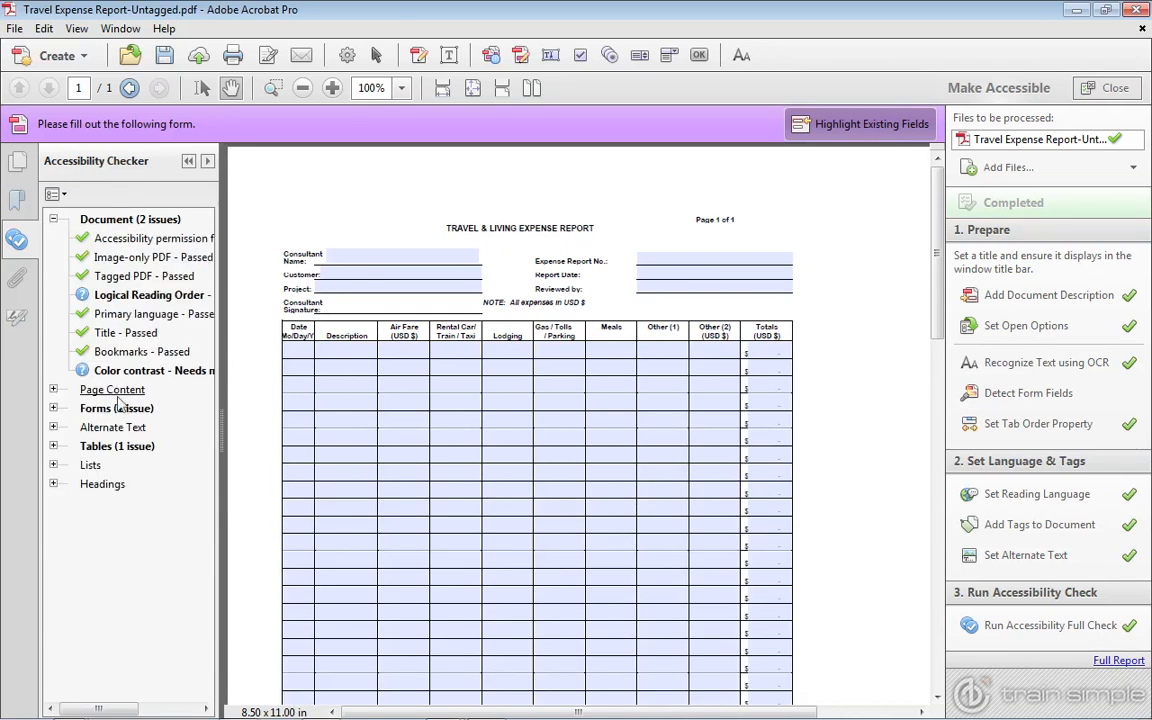
pyautogui.moveTo(219, 424); pyautogui.dragTo(251, 424)
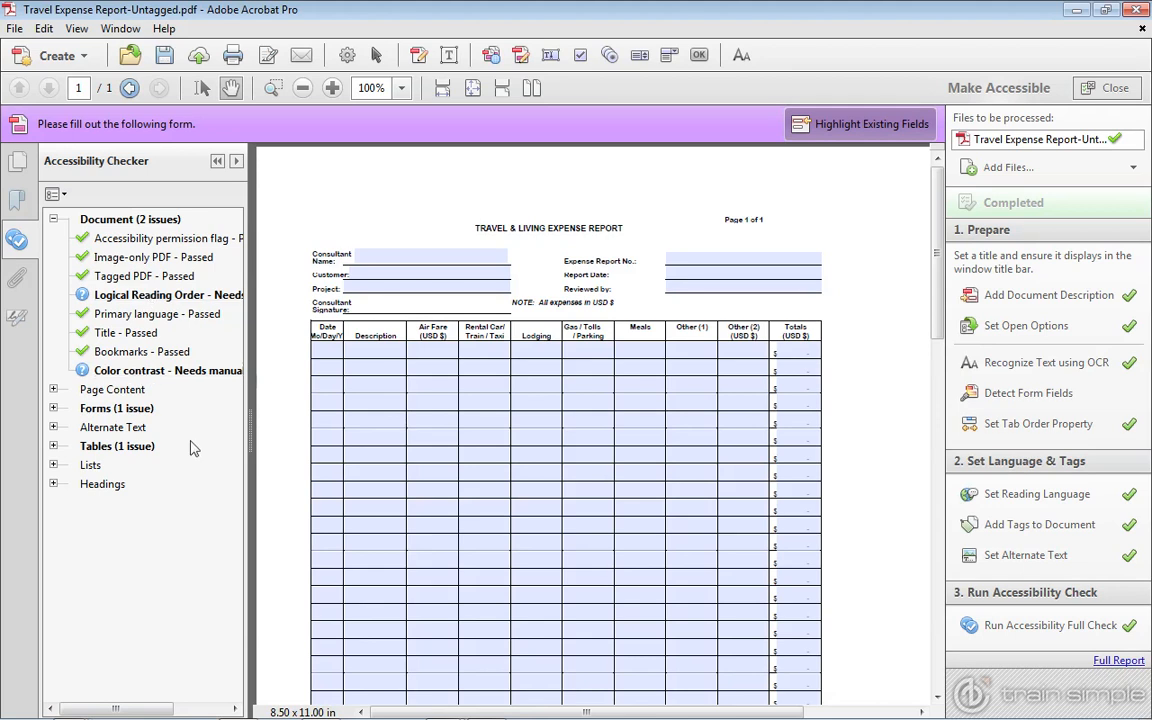
# - Skip the failed Field descriptions rule for Field 1 in the Forms results
pyautogui.click(54, 408)
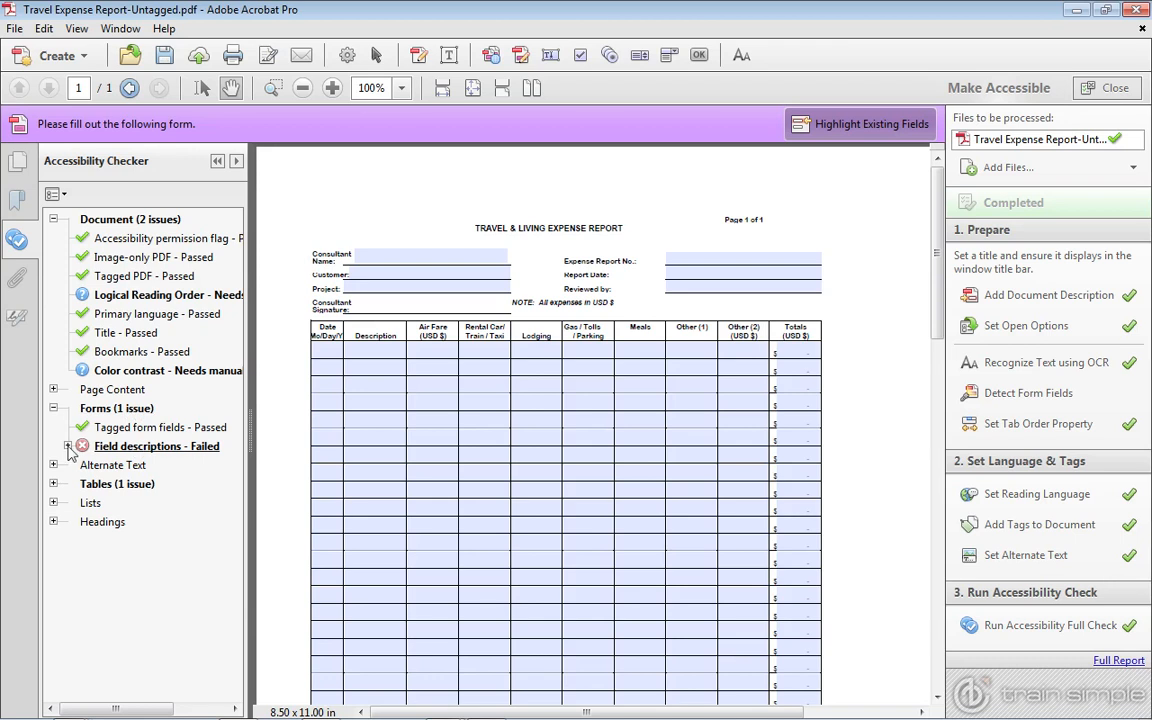
pyautogui.click(67, 446)
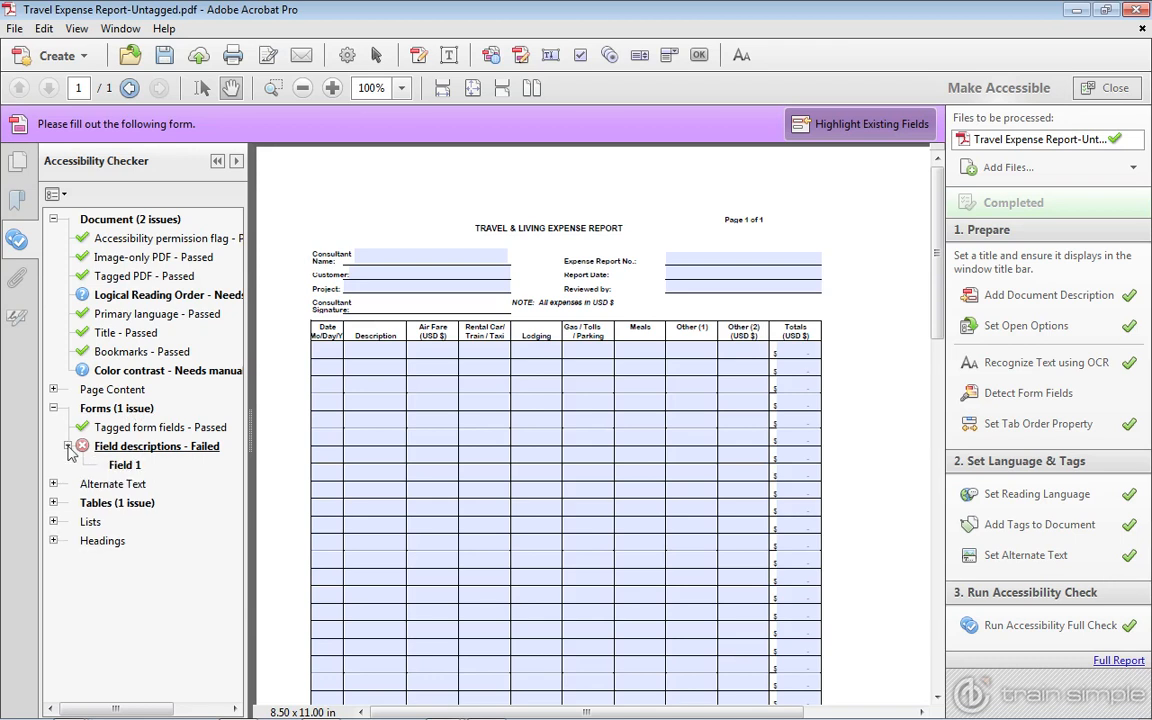
pyautogui.rightClick(131, 466)
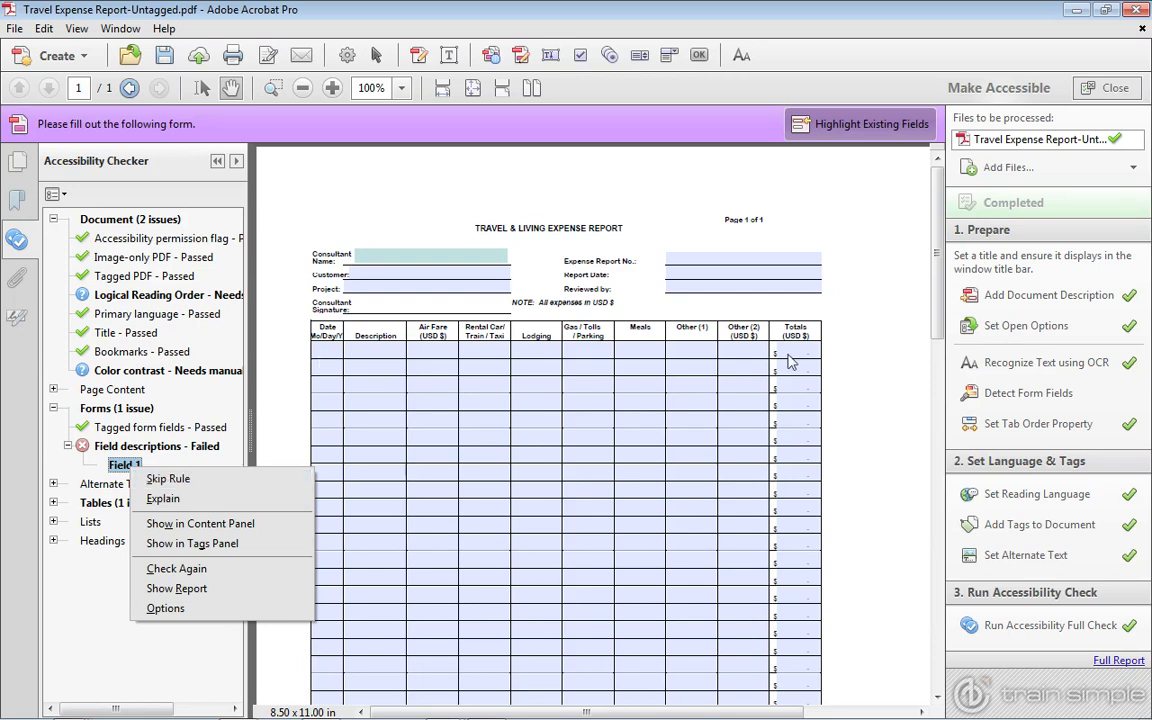
pyautogui.click(162, 479)
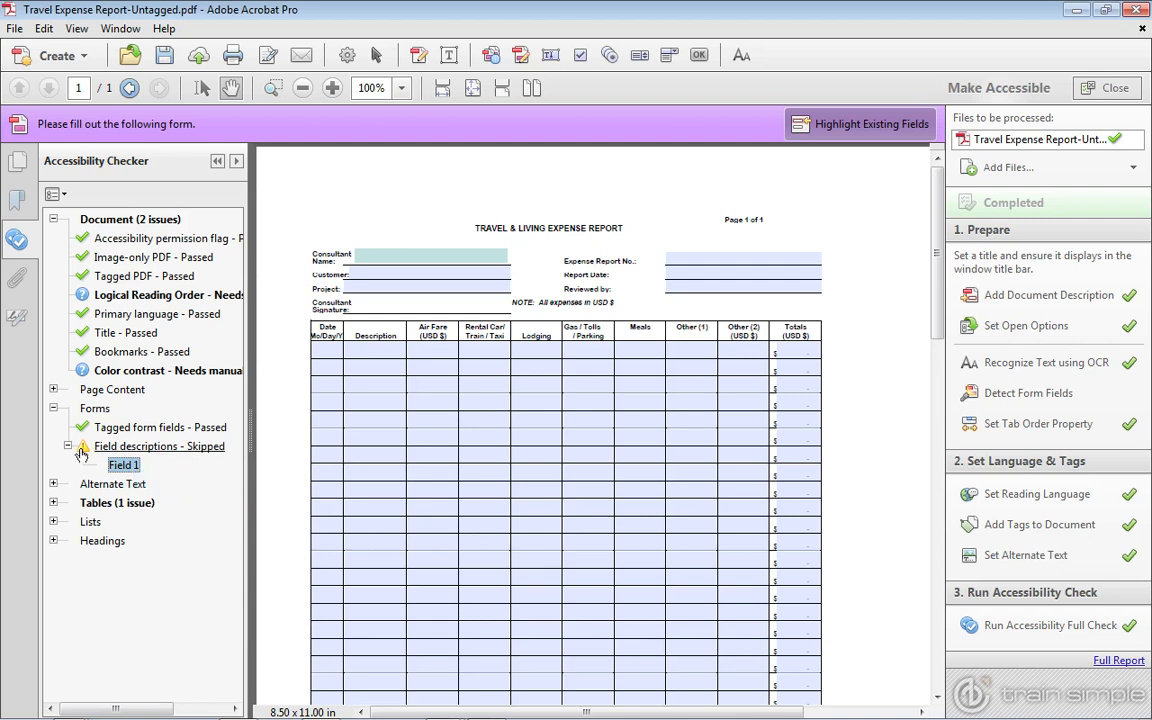
# - Skip the failed Regularity rule for Element 1 in the Tables results and check the rule on Element 2
pyautogui.click(53, 502)
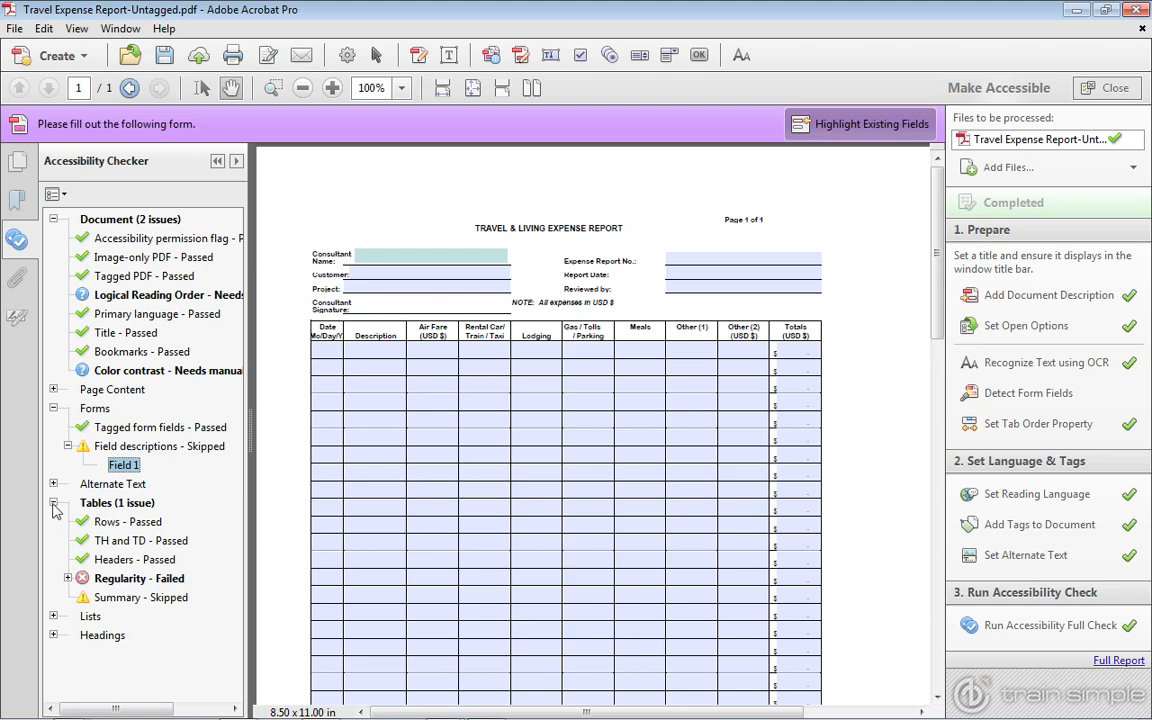
pyautogui.click(67, 579)
pyautogui.rightClick(131, 600)
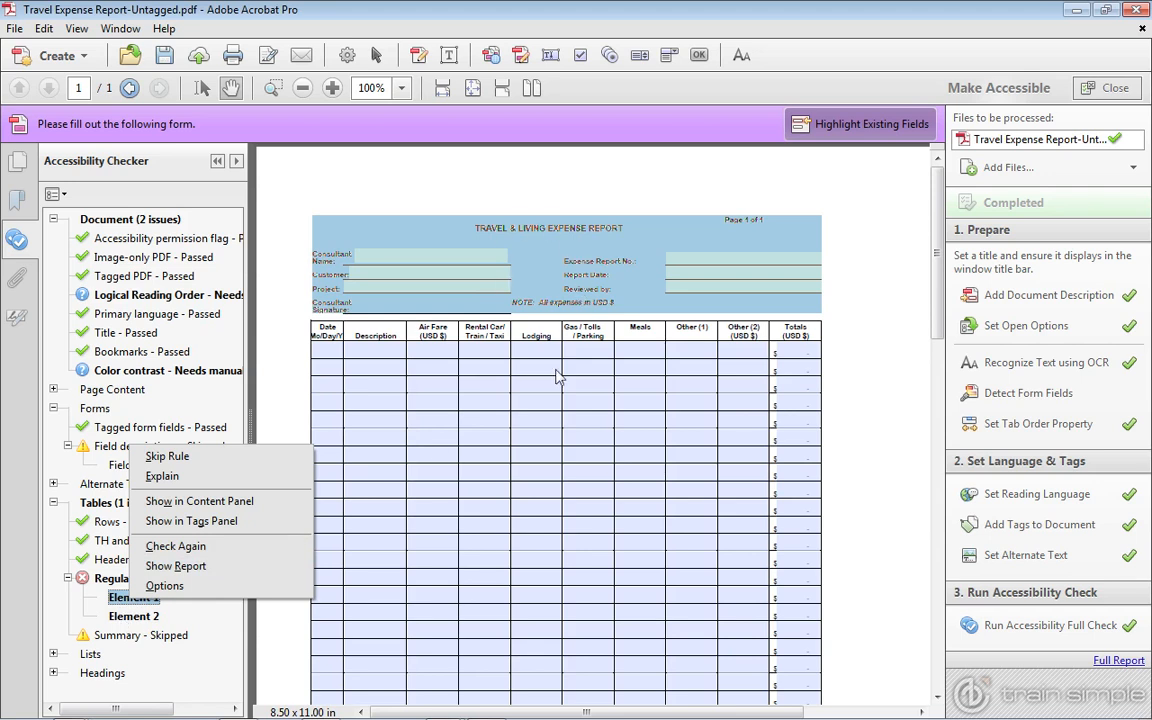
pyautogui.click(210, 458)
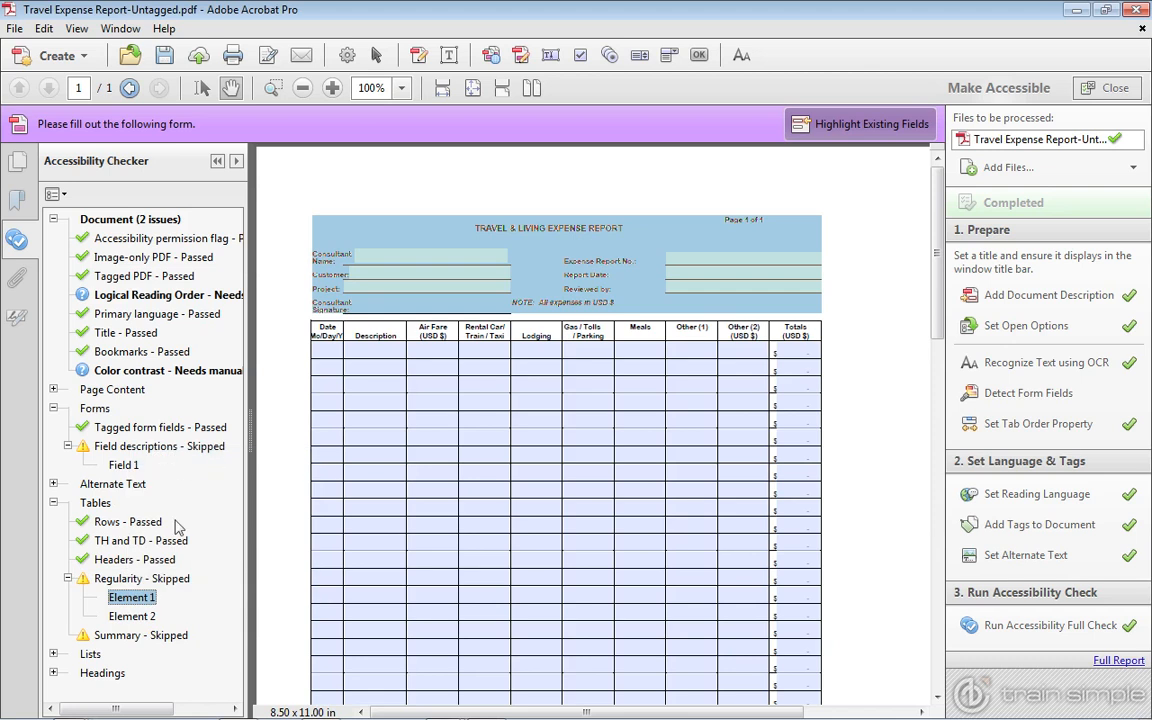
pyautogui.rightClick(146, 618)
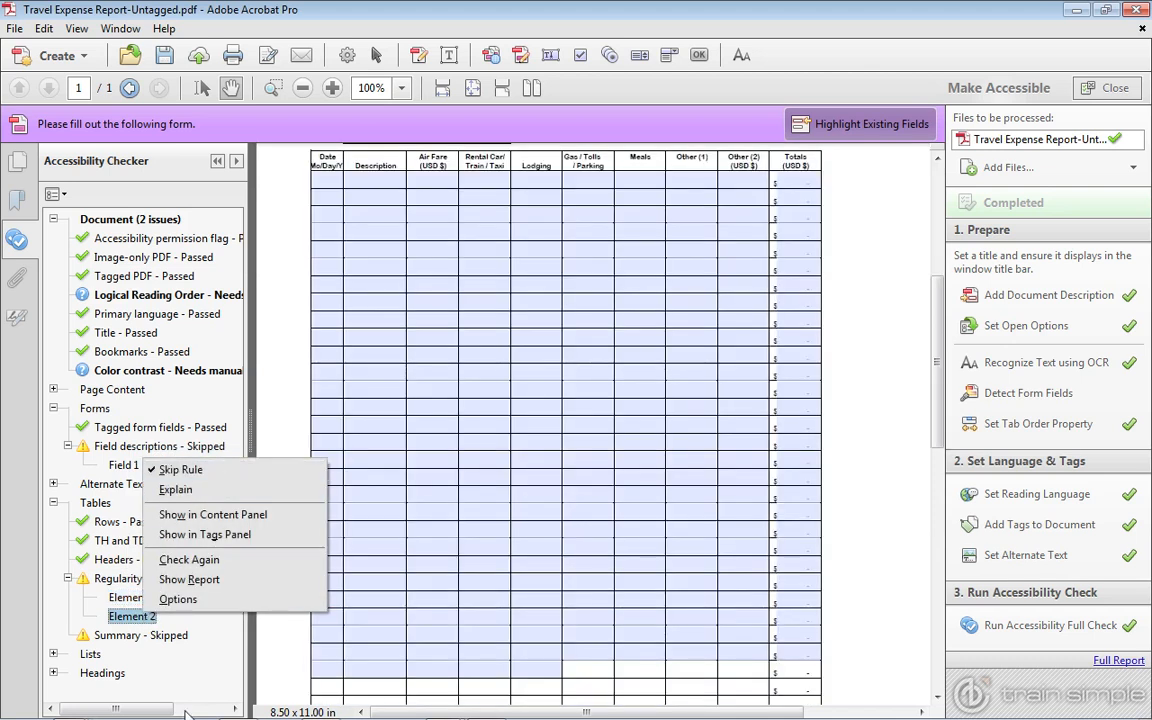
pyautogui.click(208, 673)
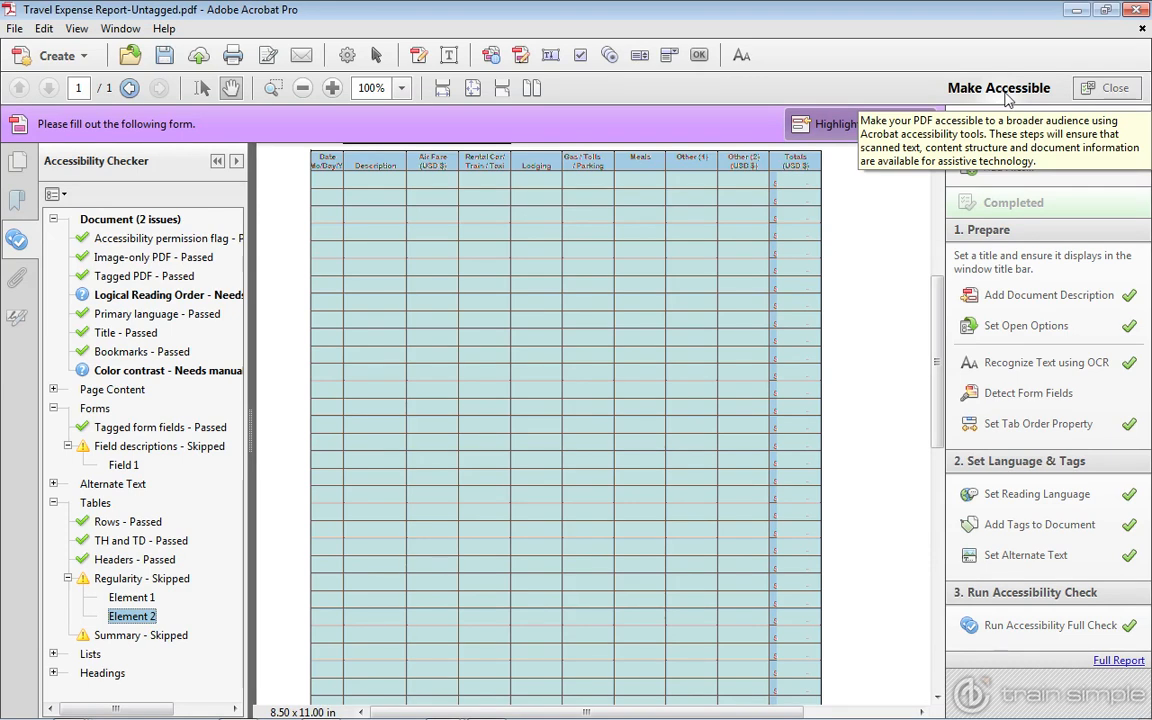
# - Close the Make Accessible action and the checker results, and save a copy as Travel Expense Report-Tagged.pdf
pyautogui.click(1110, 90)
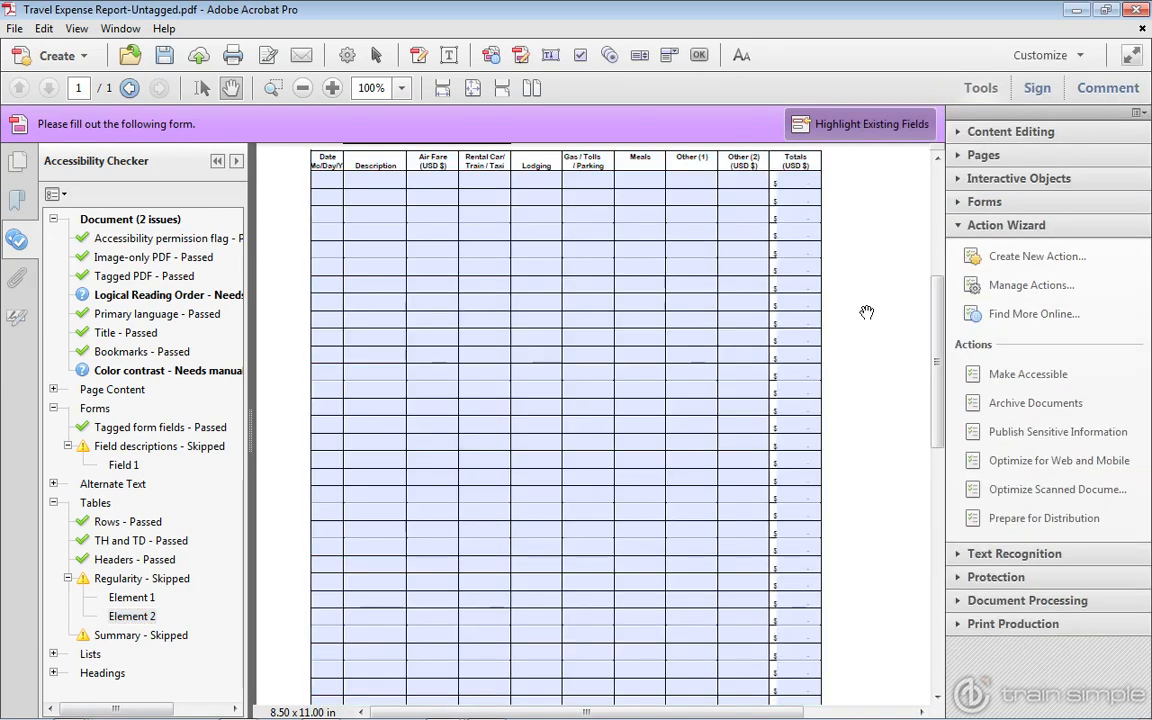
pyautogui.click(217, 163)
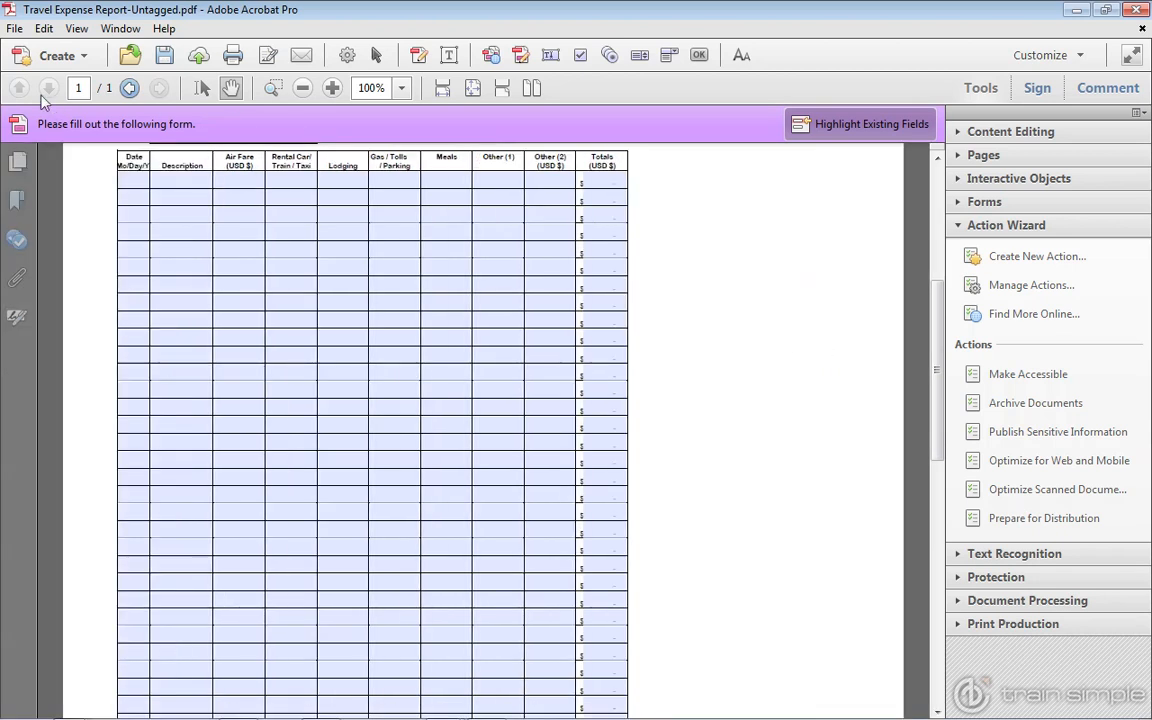
pyautogui.click(14, 28)
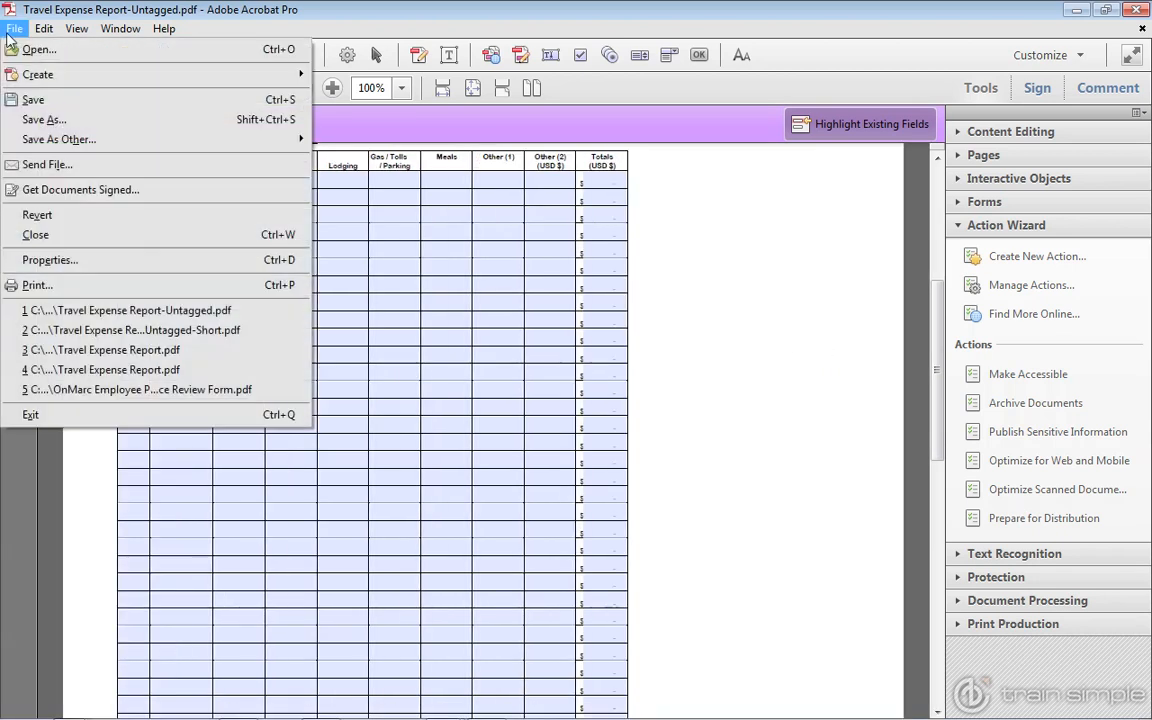
pyautogui.click(28, 122)
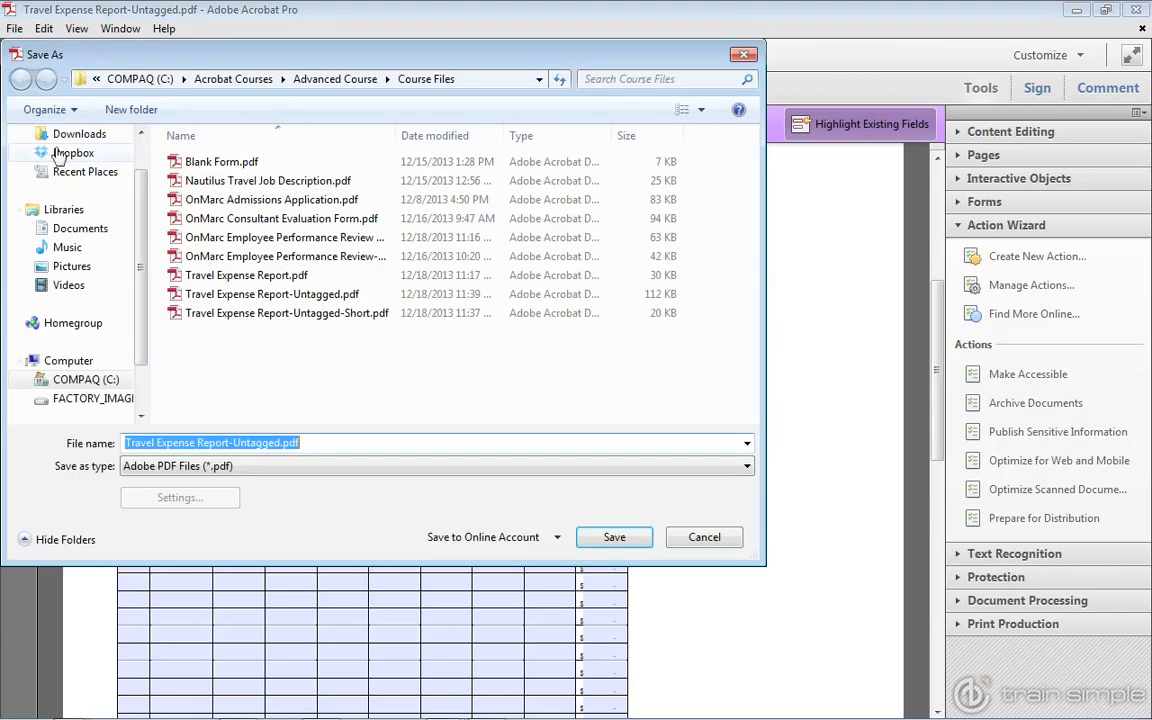
pyautogui.click(250, 443)
pyautogui.press('BackSpace')
pyautogui.press('BackSpace')
pyautogui.press('BackSpace')
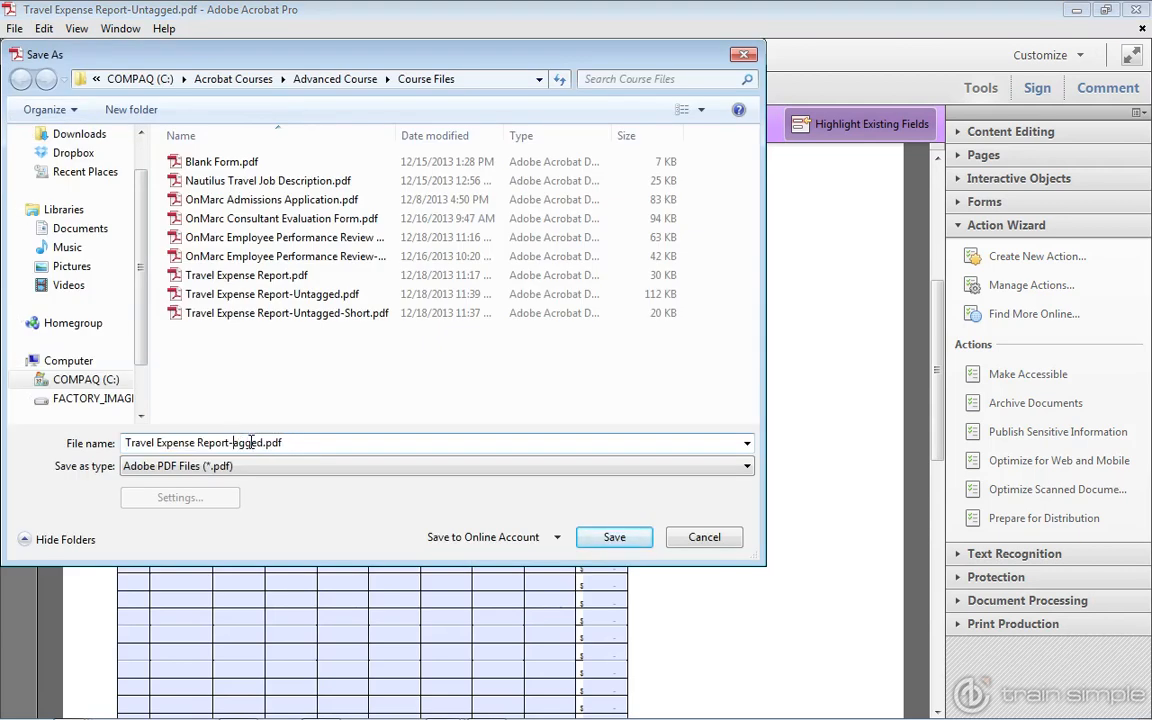
pyautogui.write('T')
pyautogui.click(630, 537)
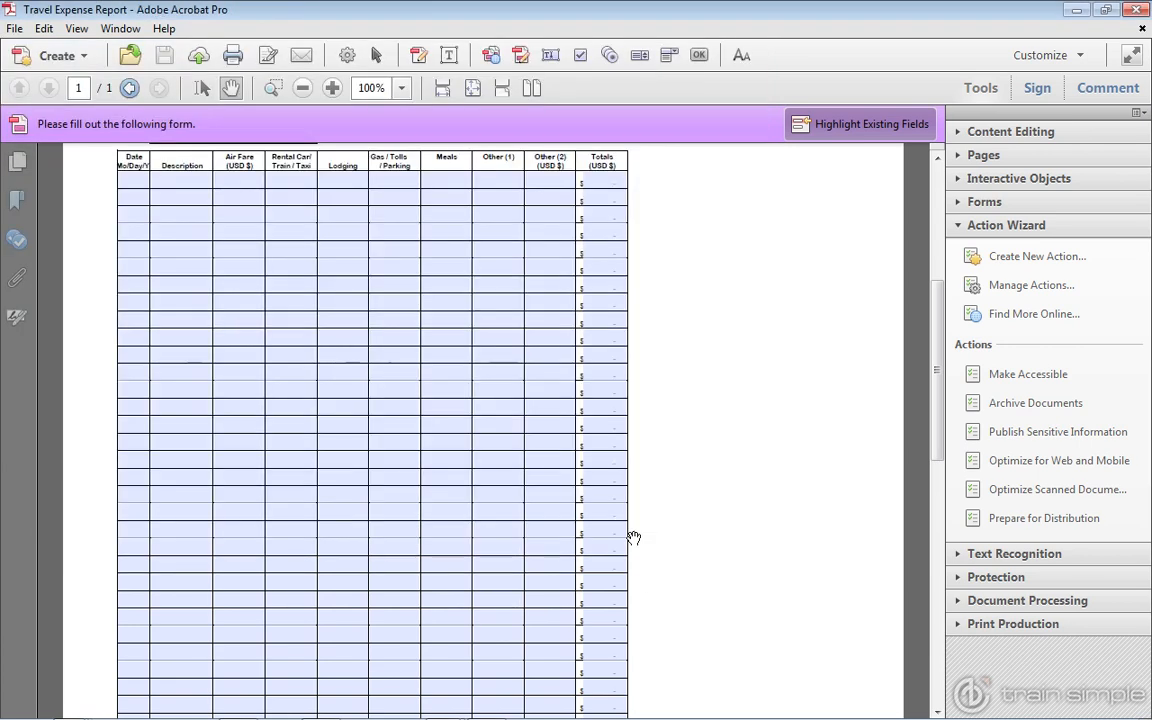